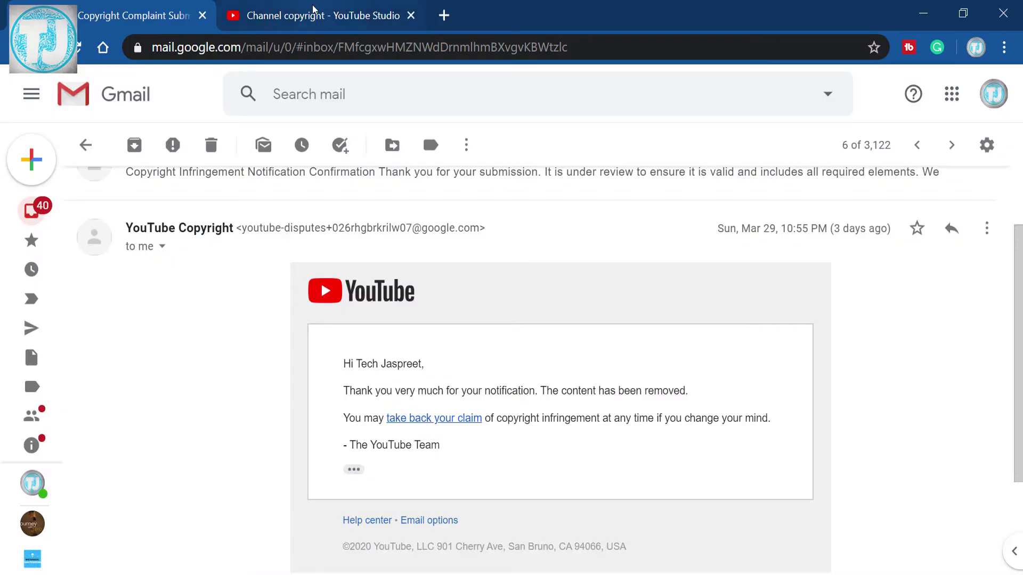
Step: Open the Copyright page from the Studio sidebar, listing the Mar 27, 2020 match with 18 views
right_click(364, 406)
left_click(265, 382)
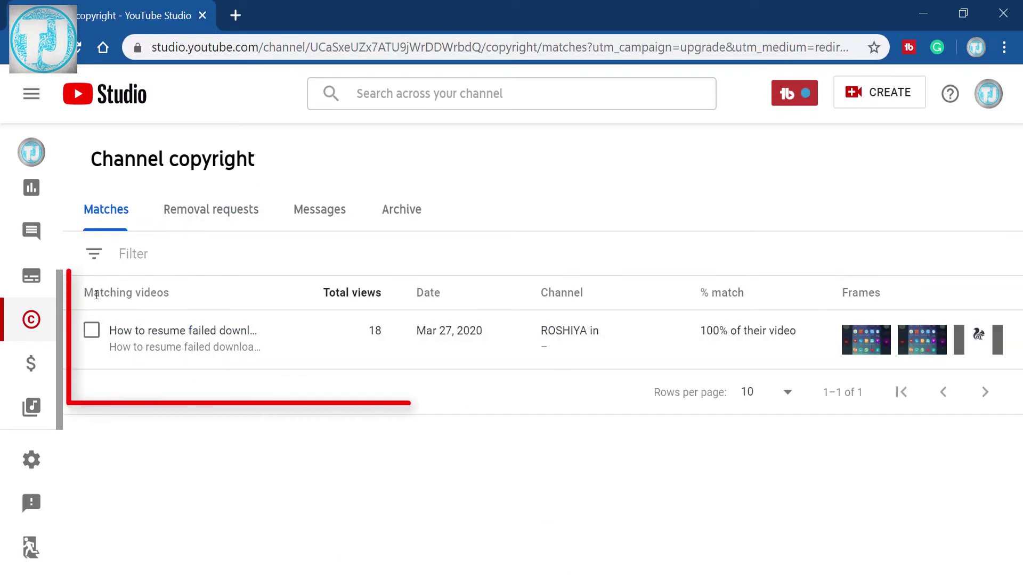
mouse_move(152, 294)
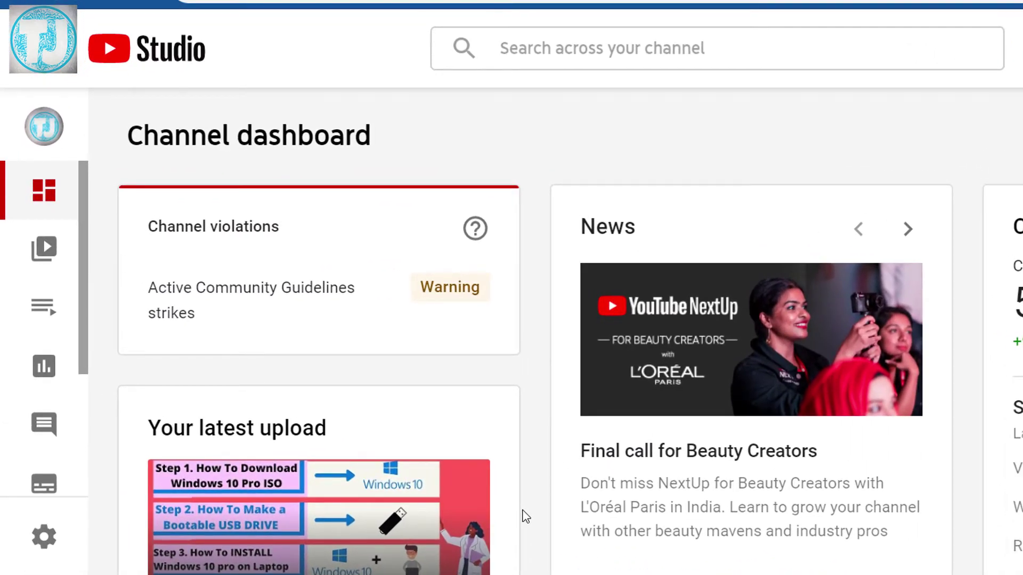
scroll(526, 516, "down", 3)
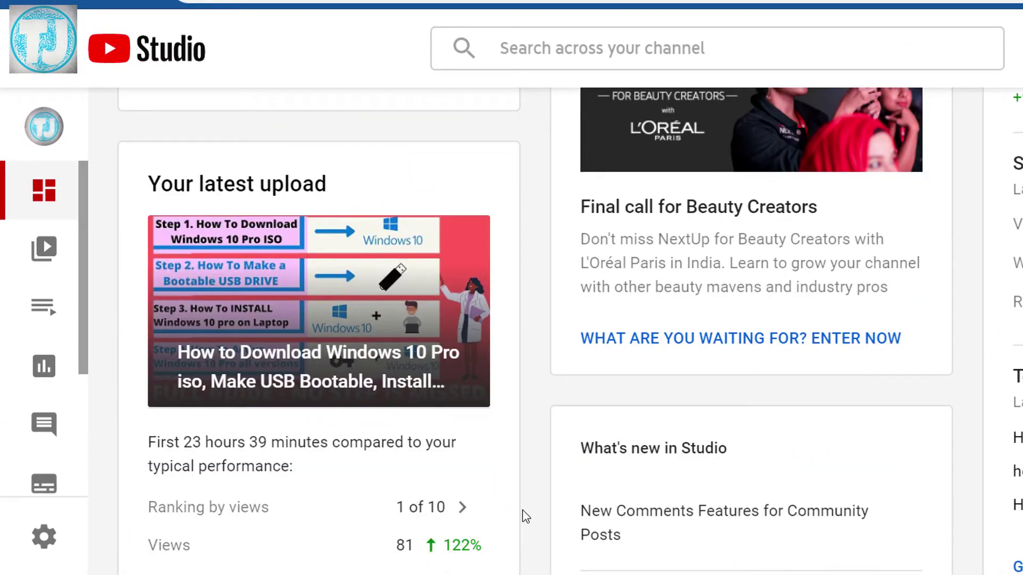
scroll(524, 516, "up", 2)
scroll(524, 516, "down", 2)
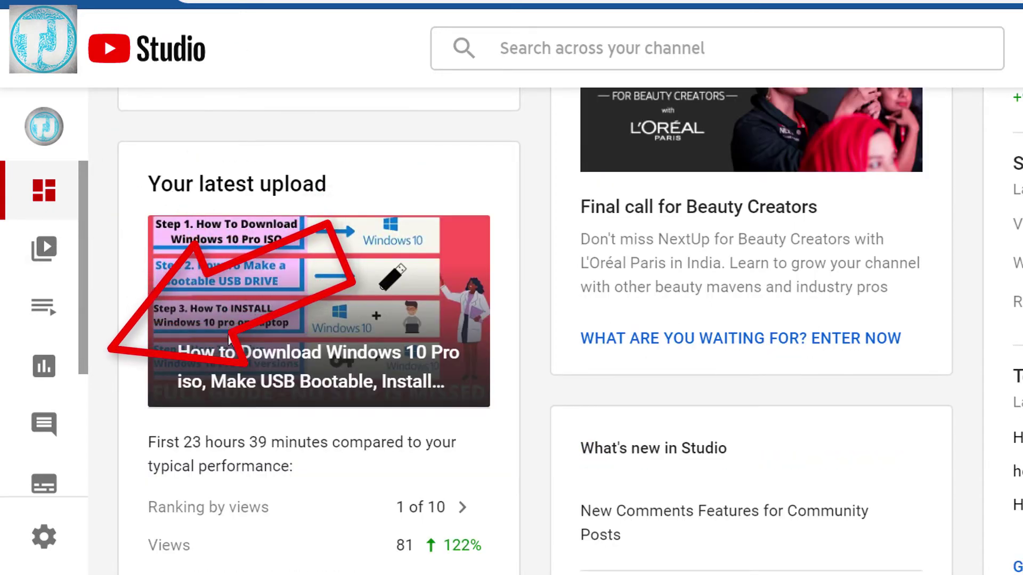
scroll(41, 319, "down", 3)
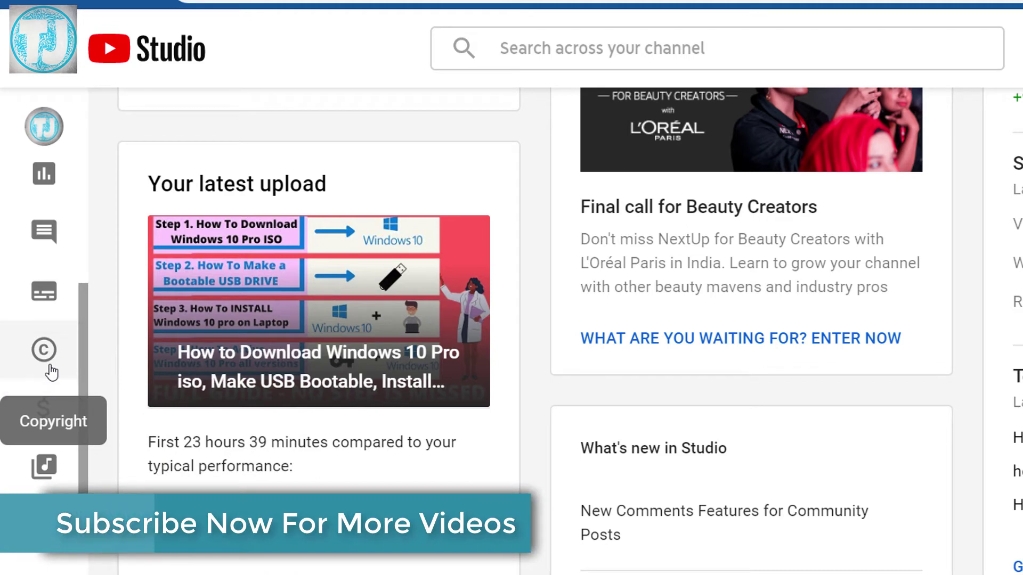
left_click(51, 372)
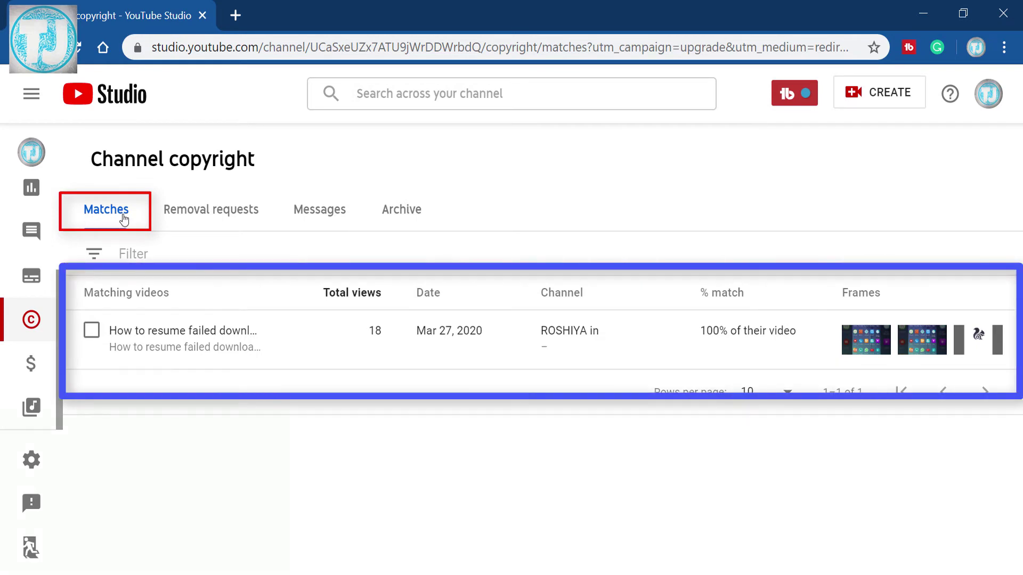
mouse_move(166, 294)
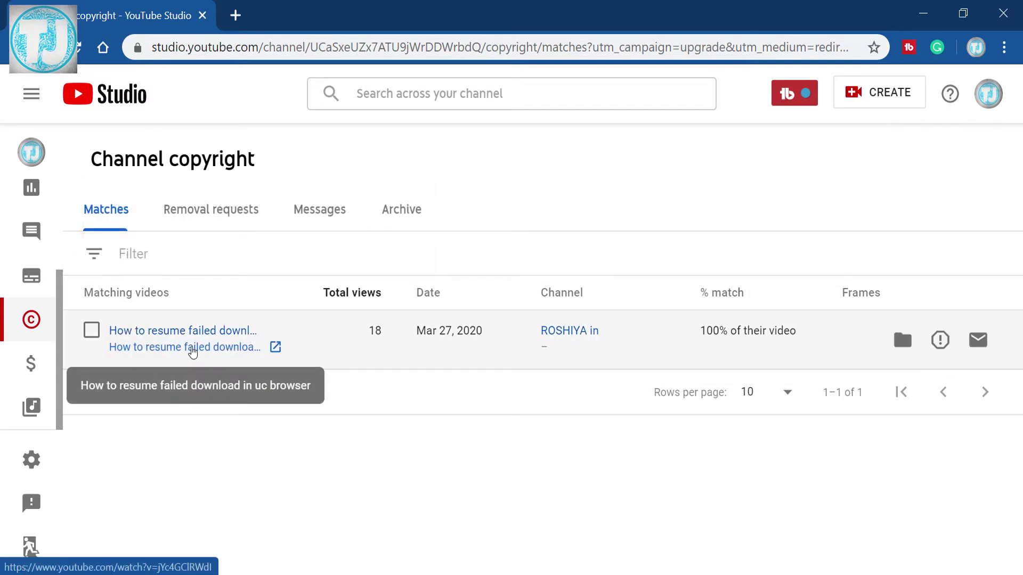
left_click(193, 353)
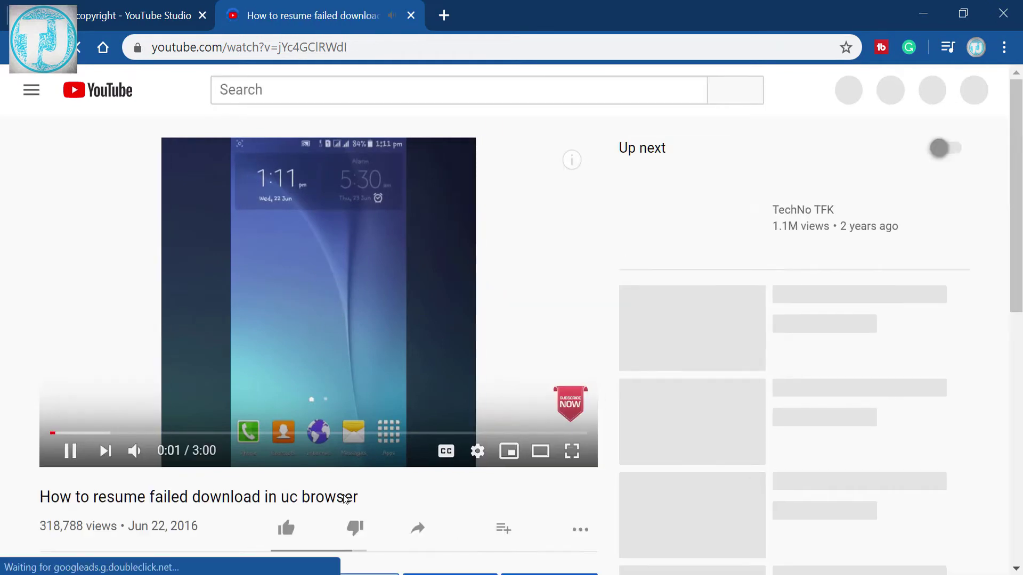
scroll(345, 499, "down", 3)
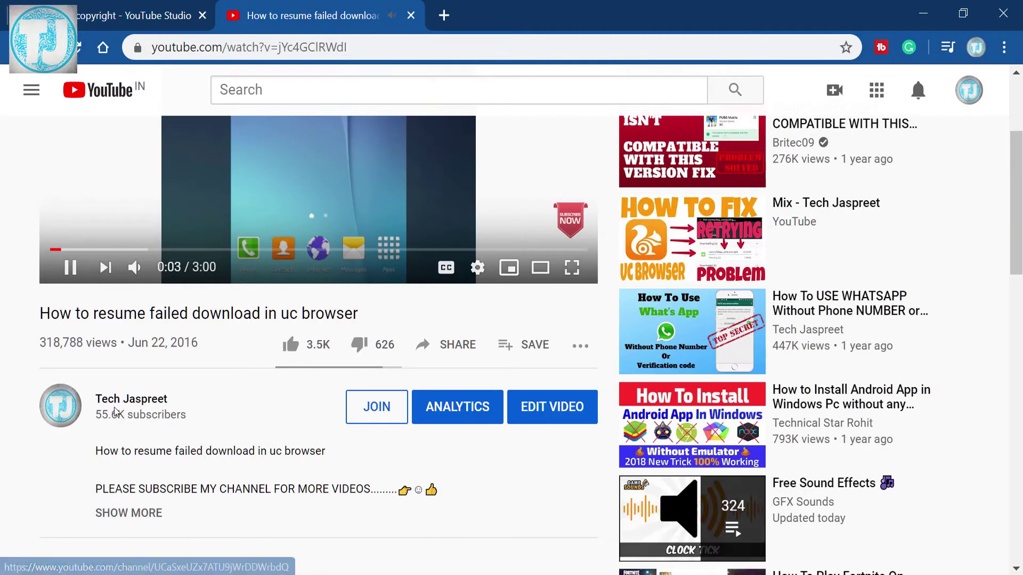
scroll(208, 423, "up", 3)
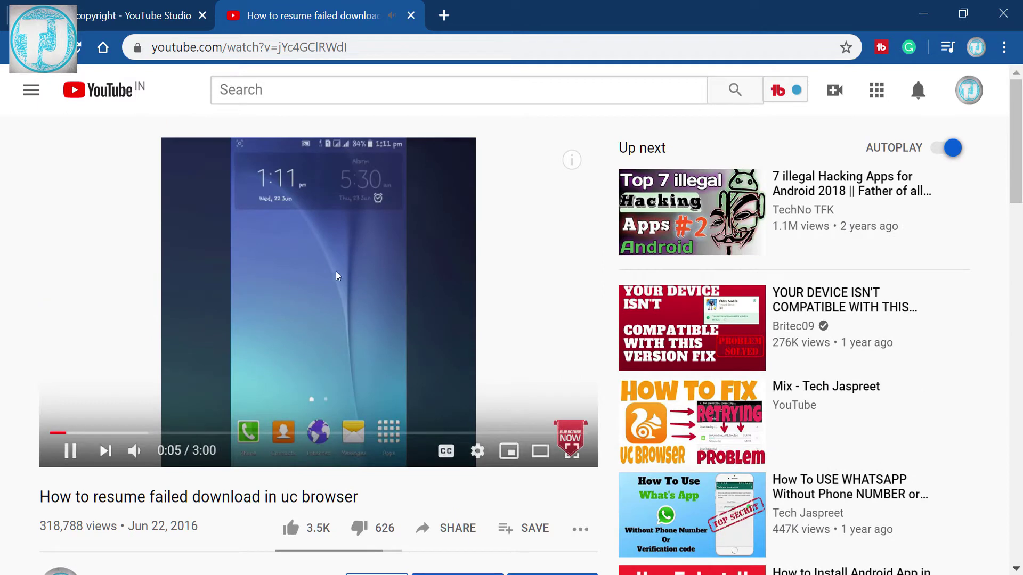
left_click(412, 16)
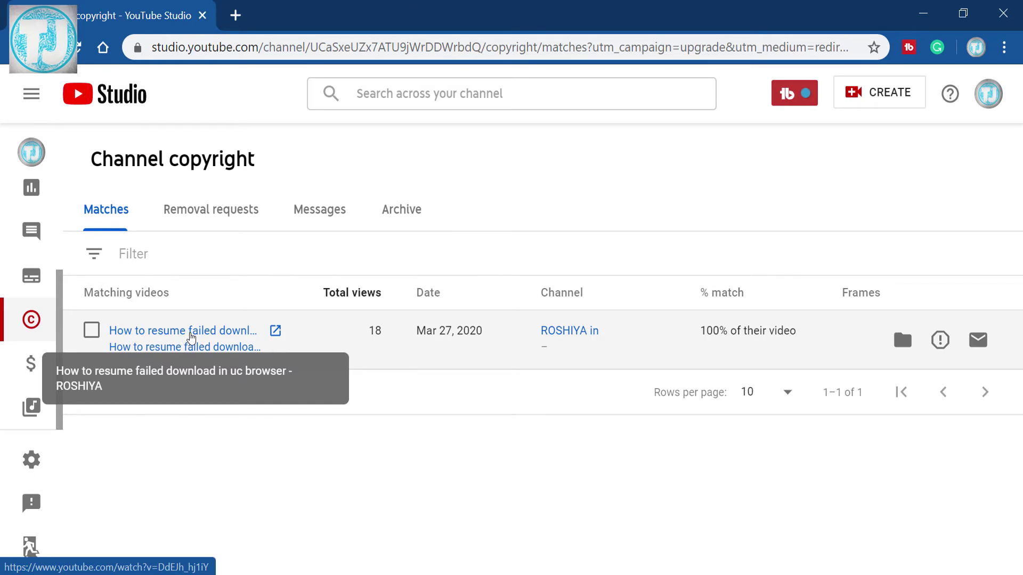
left_click(191, 337)
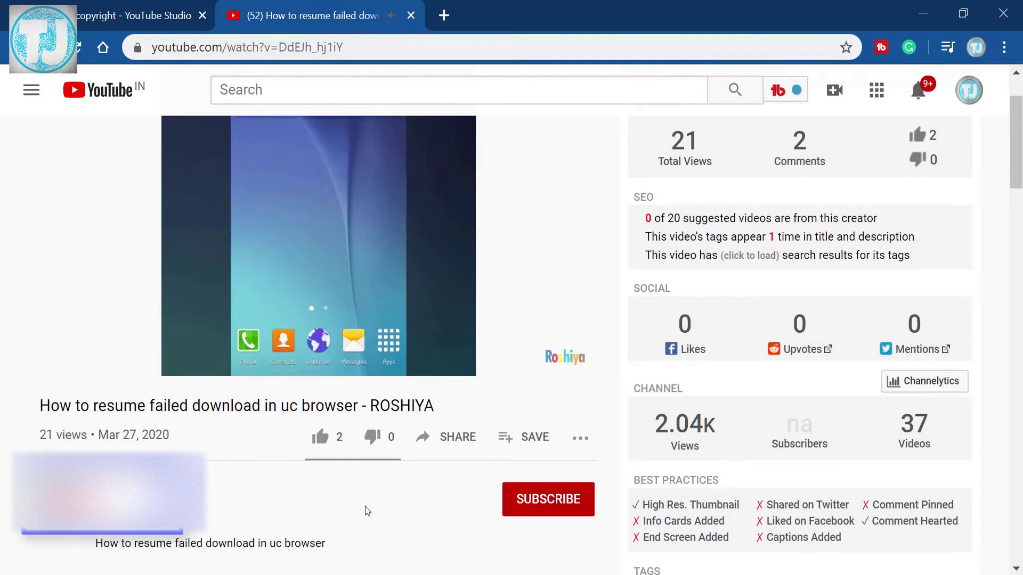
left_click(293, 217)
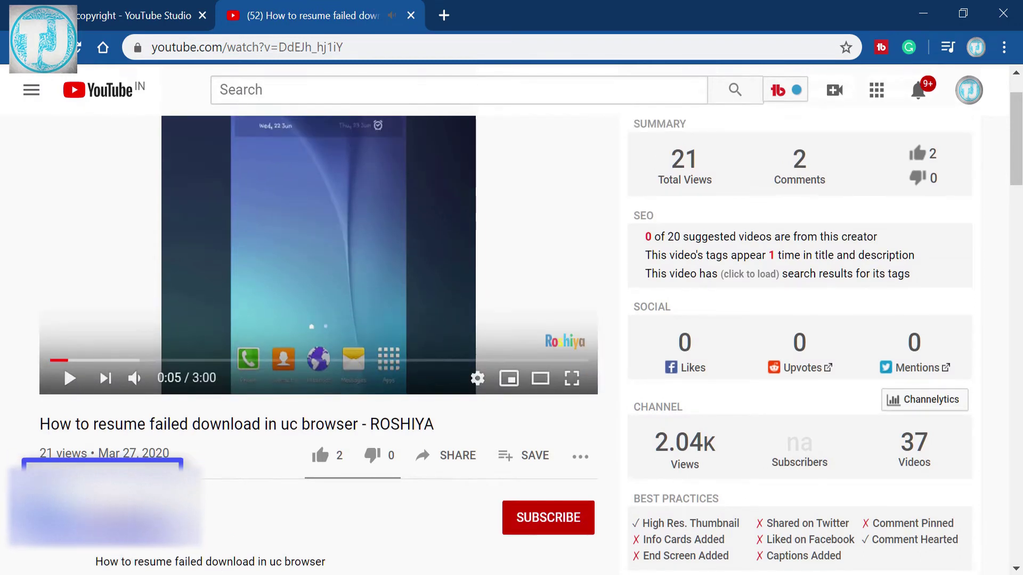
left_click(411, 15)
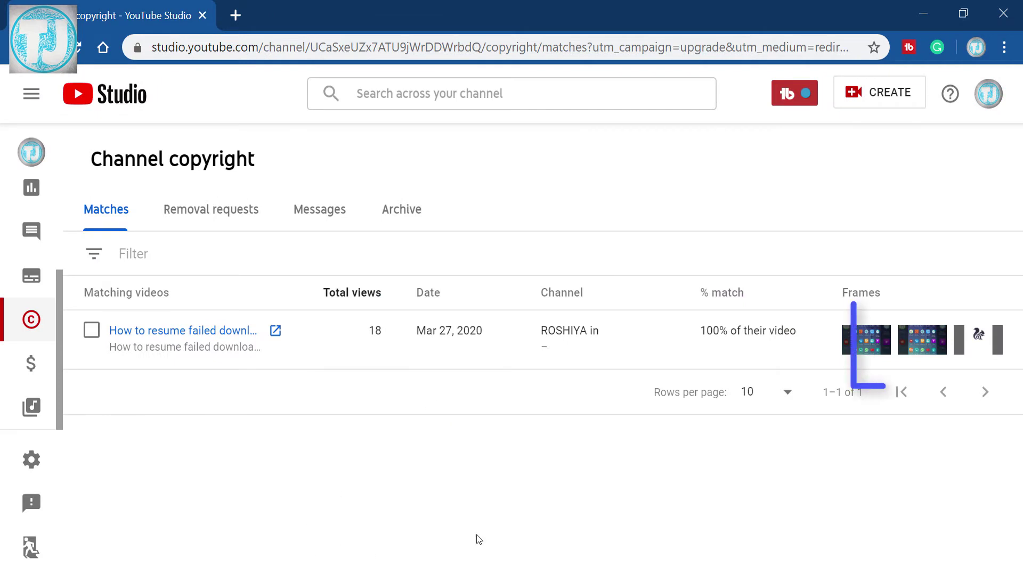
Step: Select the 100% reupload match and bring up its removal request options
mouse_move(884, 344)
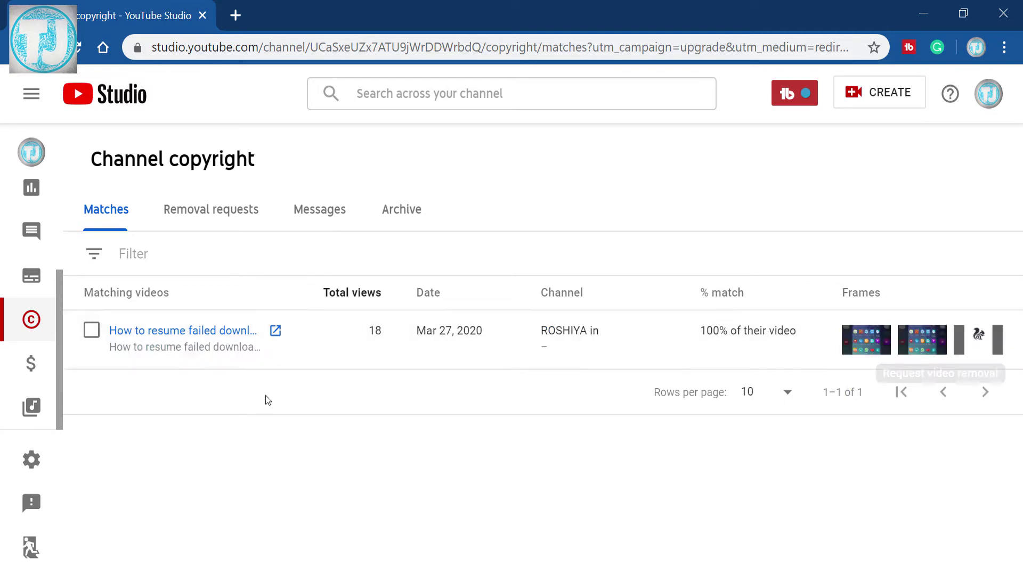
left_click(91, 333)
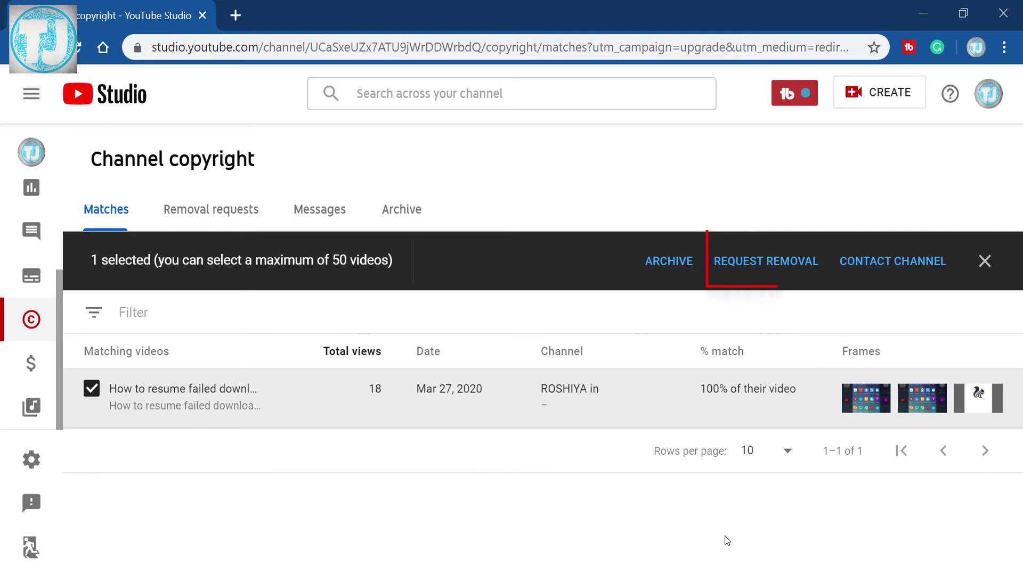
left_click(780, 274)
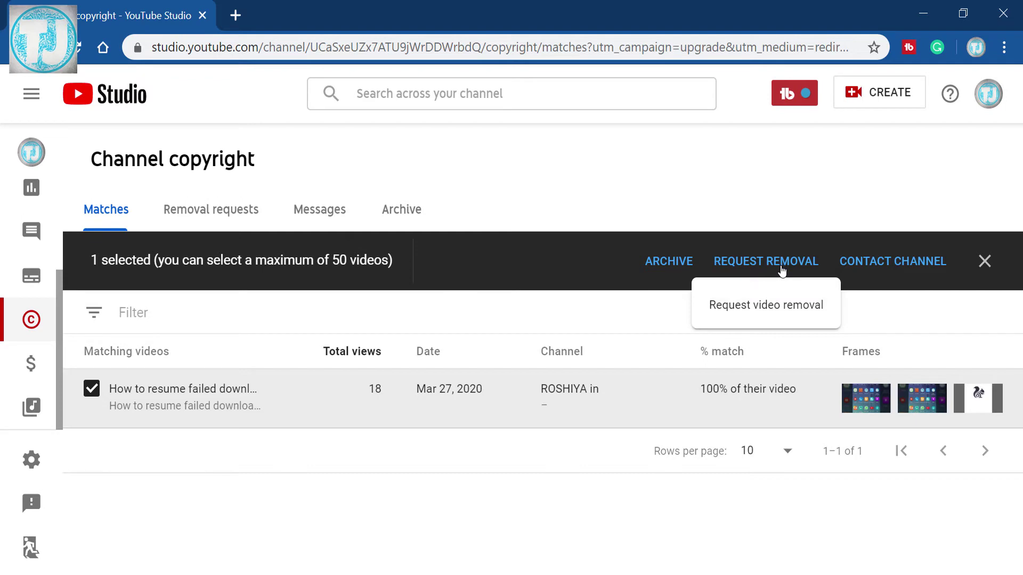
Step: Start a video removal request with 'Creator of the Video' as the relationship to the content
left_click(770, 305)
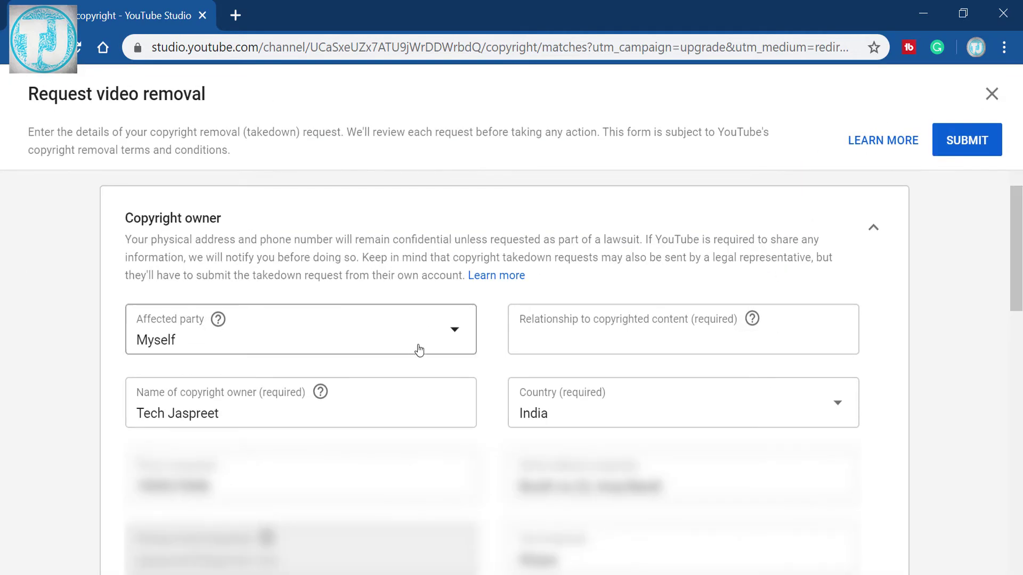
left_click(598, 346)
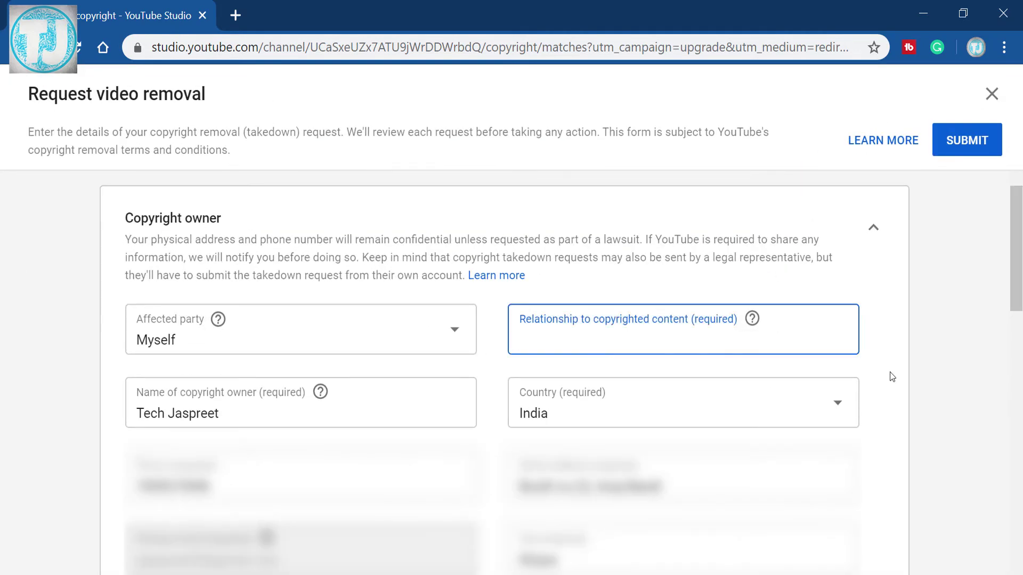
type("Crea")
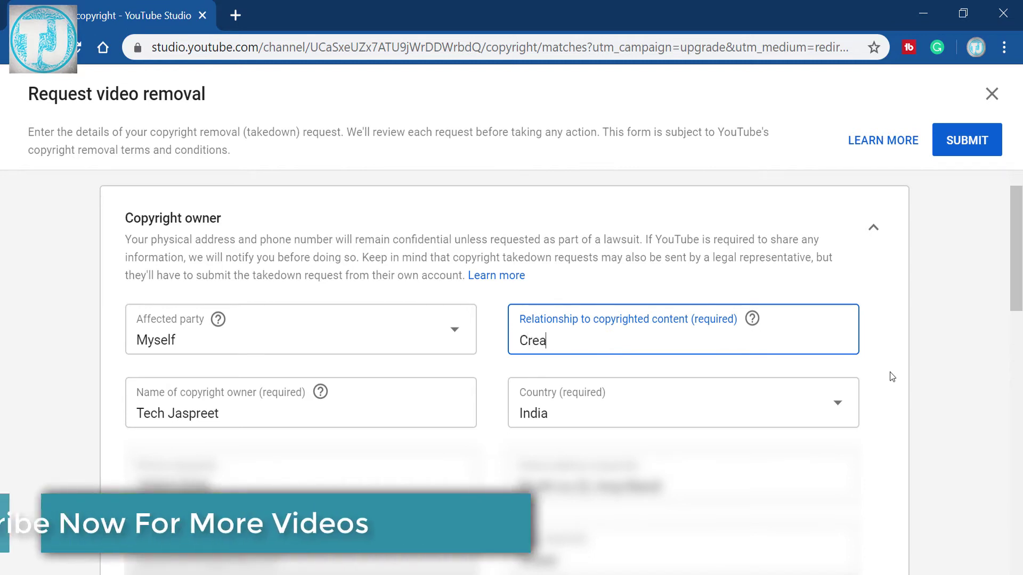
type("tor")
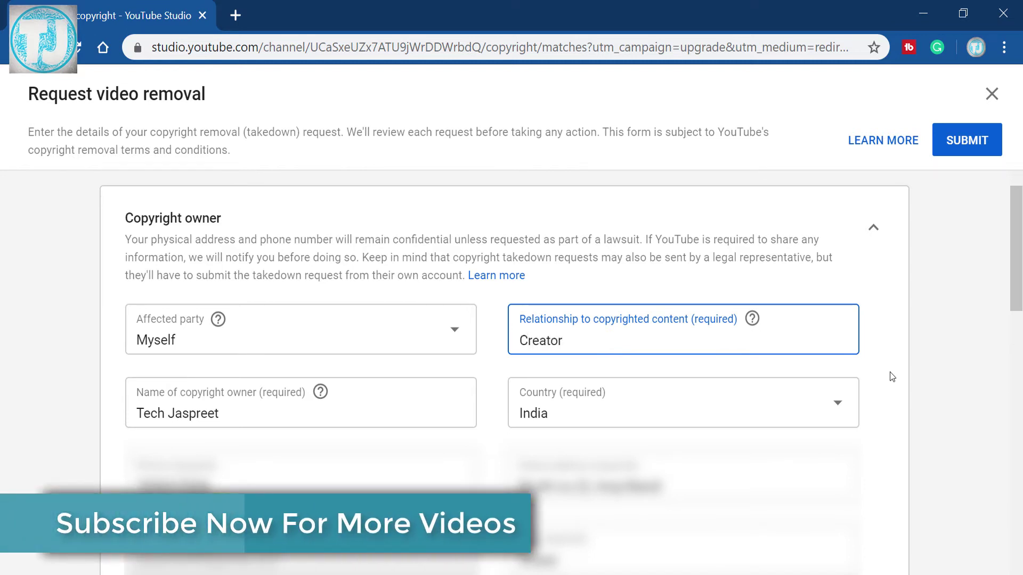
type(" of the ")
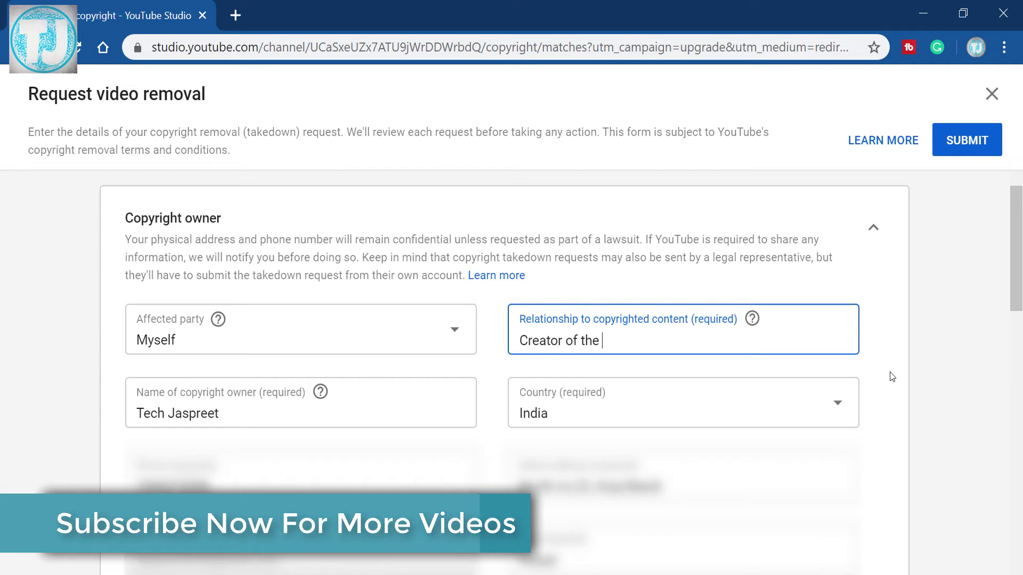
type("Video")
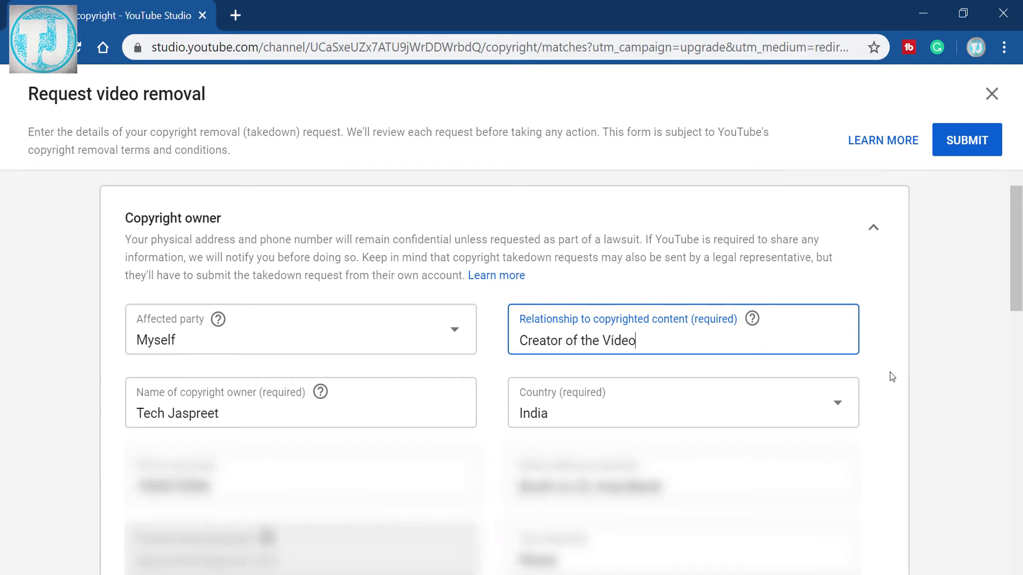
scroll(126, 297, "down", 9)
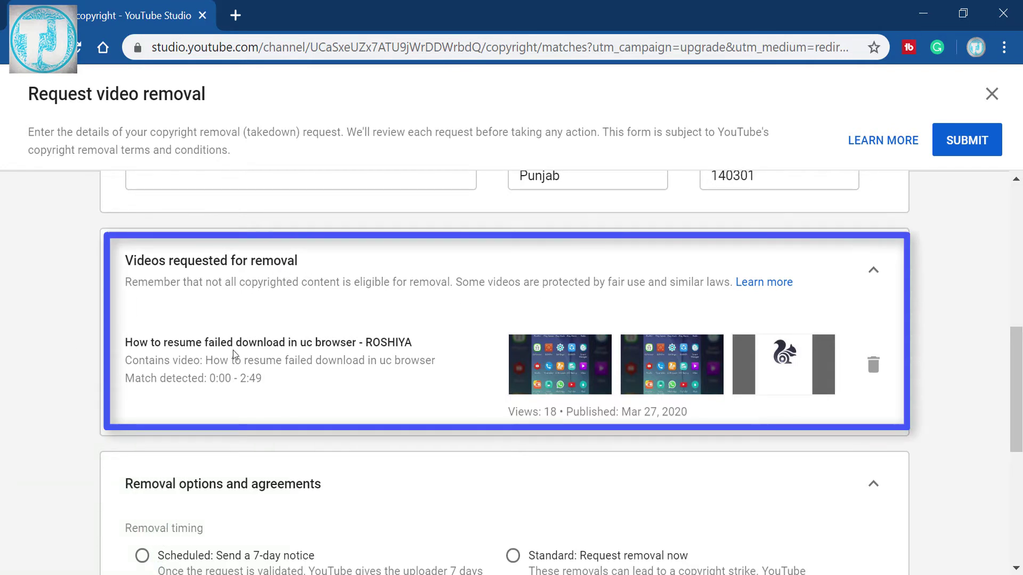
Step: Set the removal timing to 'Standard: Request removal now' instead of the 7-day notice
scroll(427, 465, "down", 3)
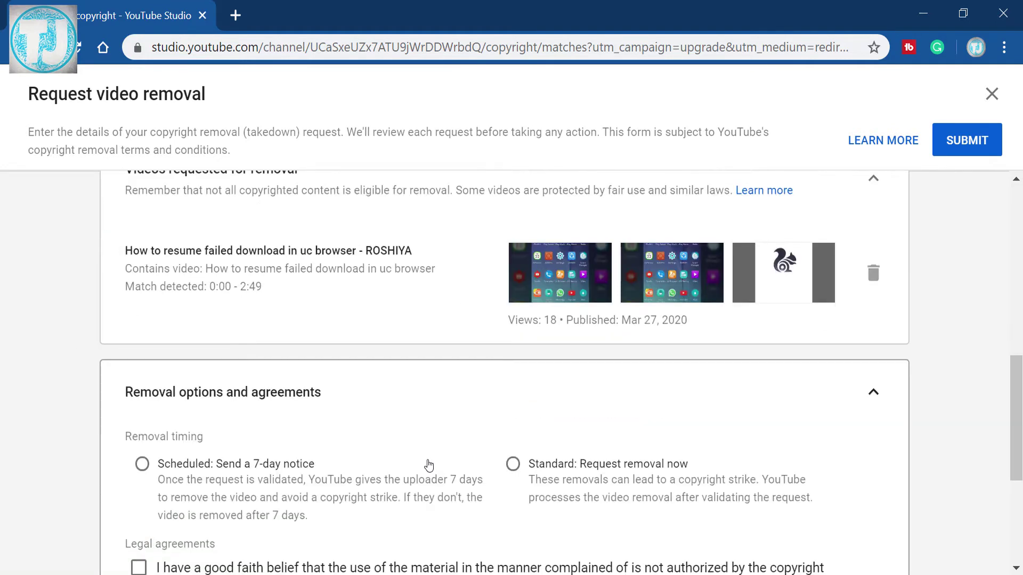
scroll(84, 449, "down", 2)
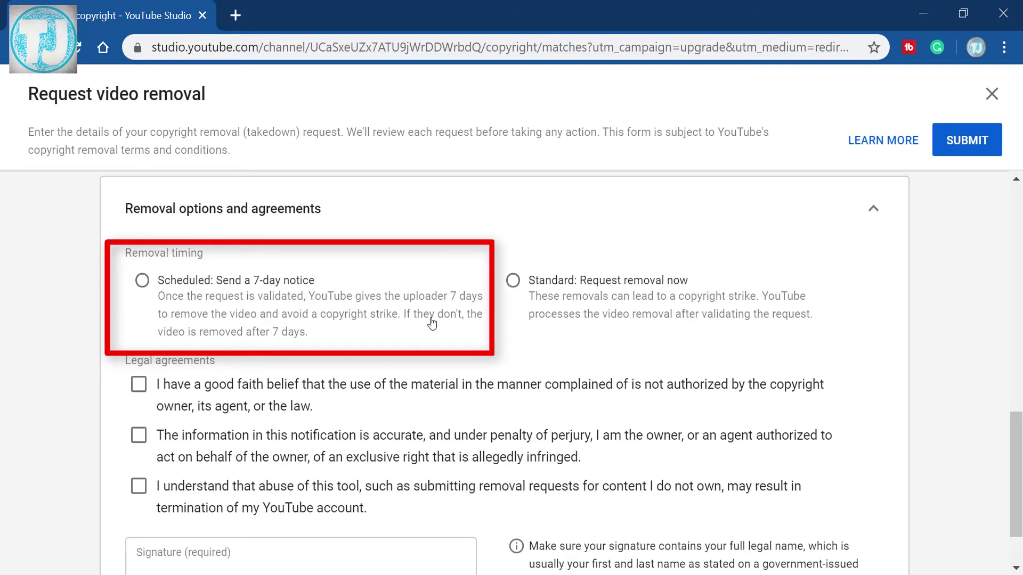
left_click(148, 285)
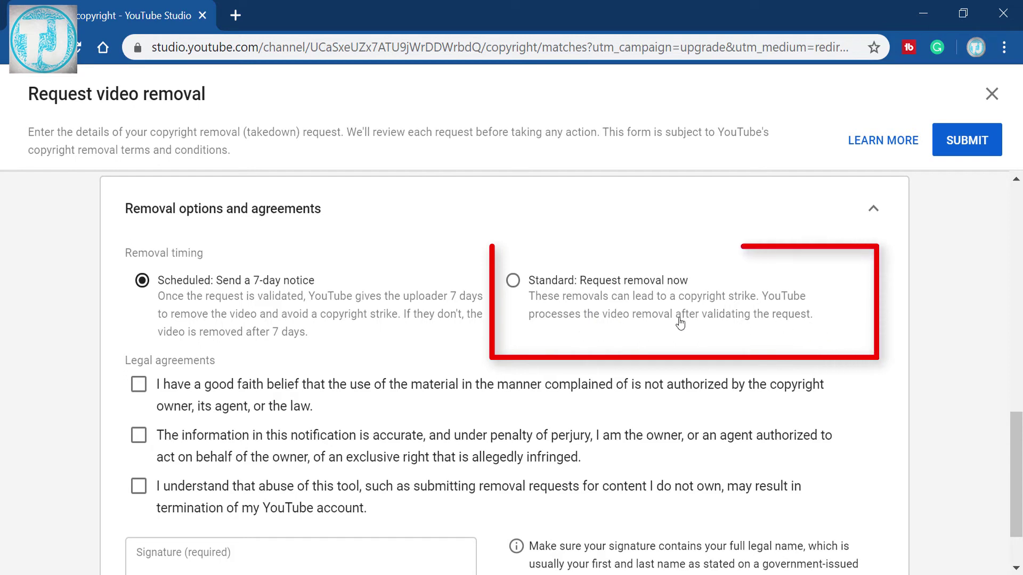
left_click(513, 282)
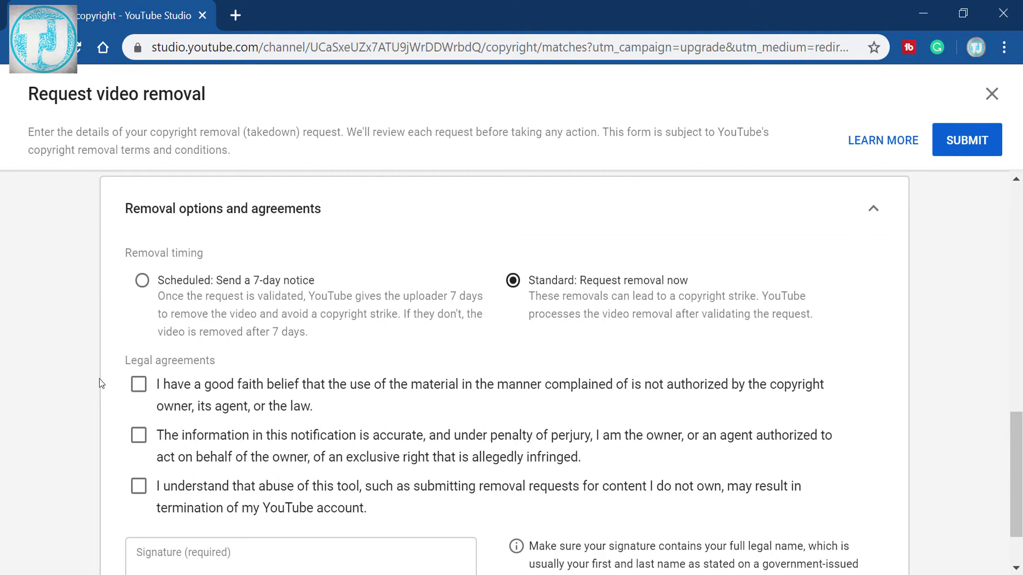
Step: Accept all three legal agreements, enter a signature, and submit the request
left_click(138, 385)
left_click(139, 435)
left_click(138, 486)
scroll(114, 516, "down", 2)
left_click(182, 495)
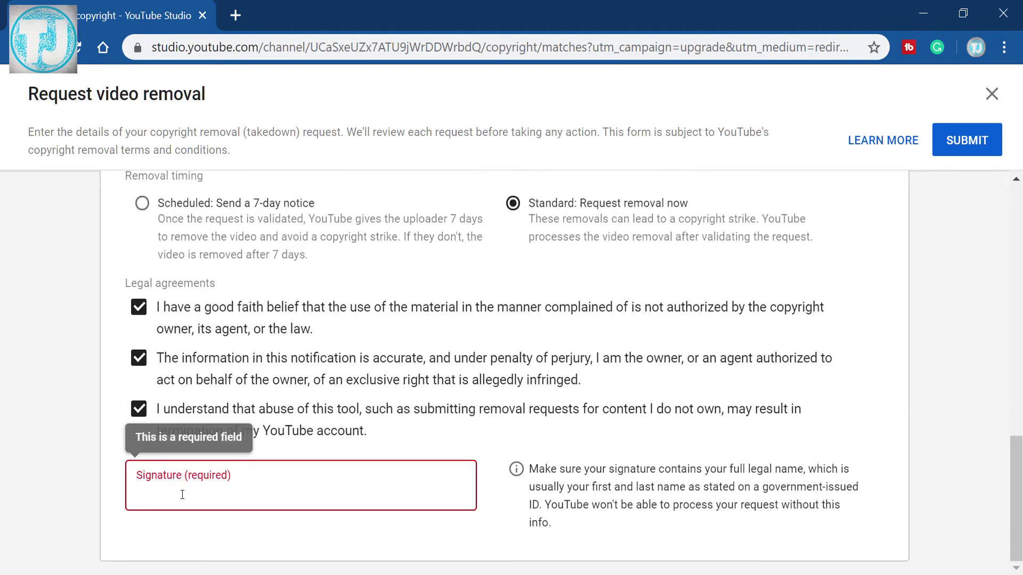
type("Jaspreet Singh")
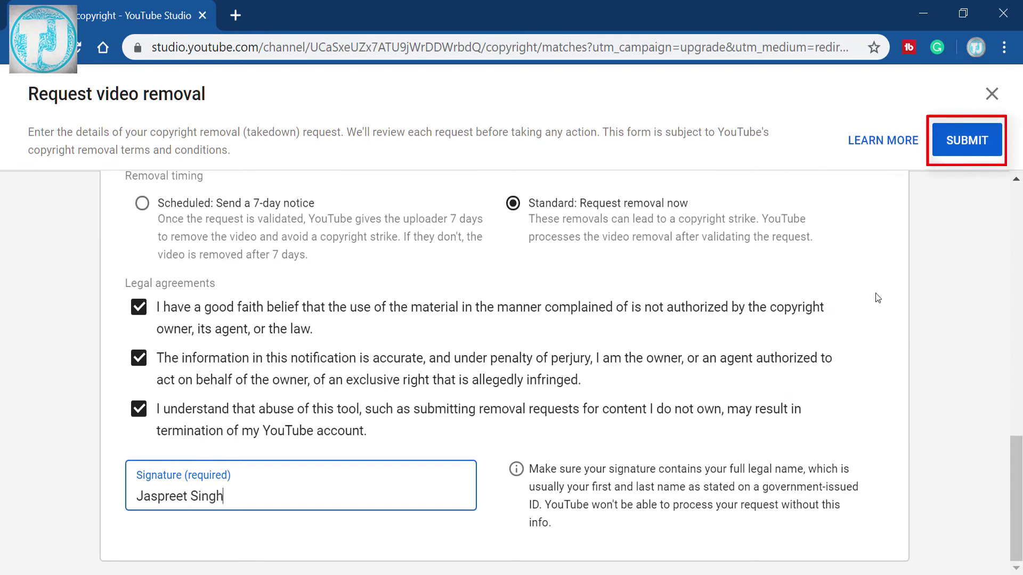
left_click(951, 146)
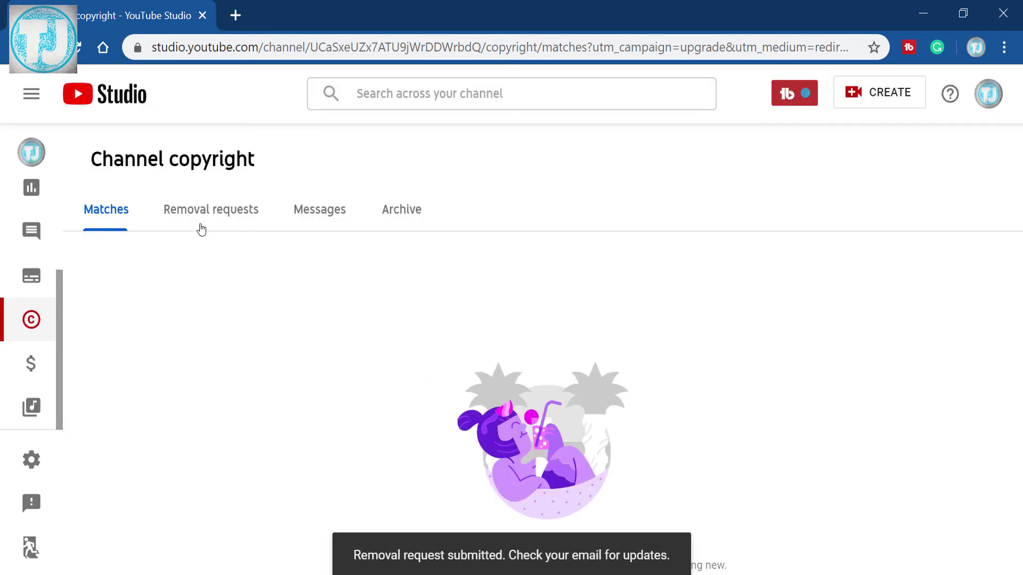
Step: Confirm the new request shows 'In progress' under Removal requests, then open the Gmail confirmation email
left_click(208, 220)
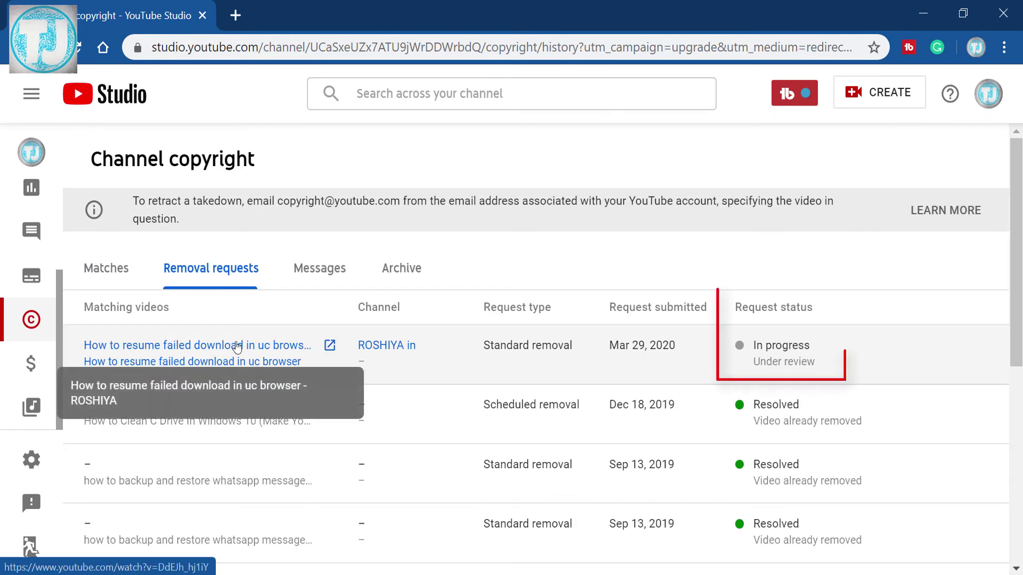
left_click(330, 5)
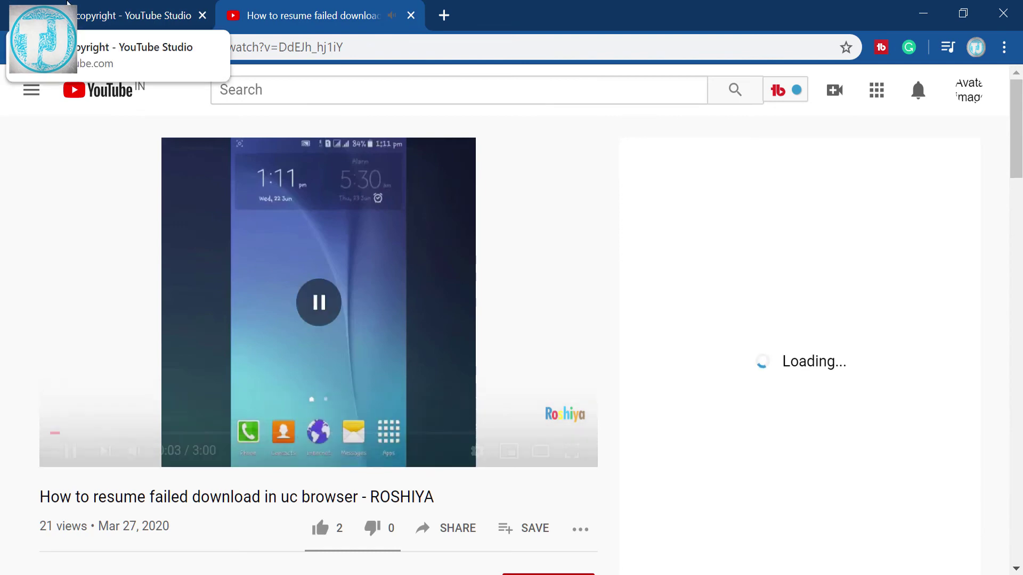
left_click(68, 3)
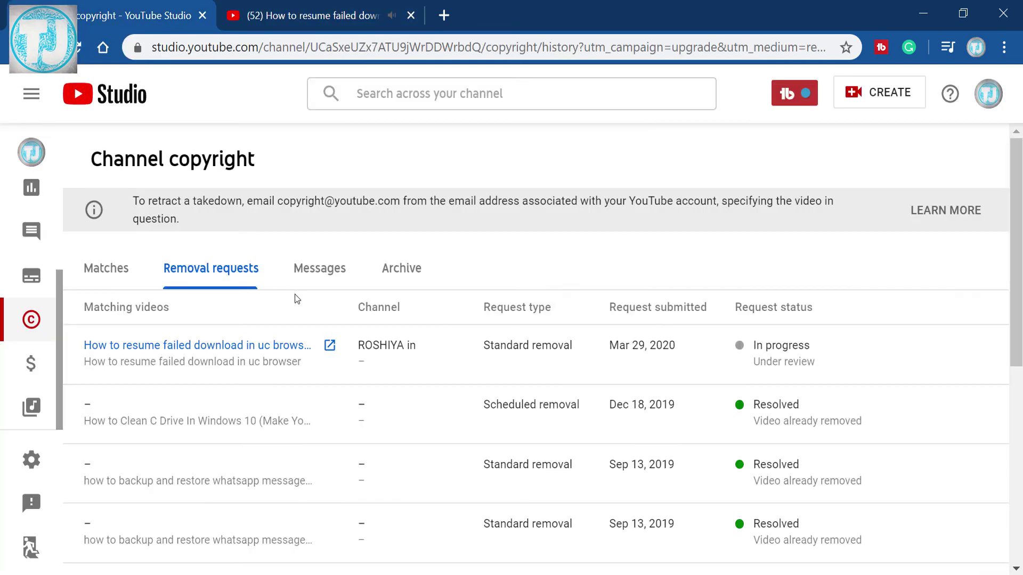
scroll(332, 399, "down", 3)
scroll(334, 404, "down", 4)
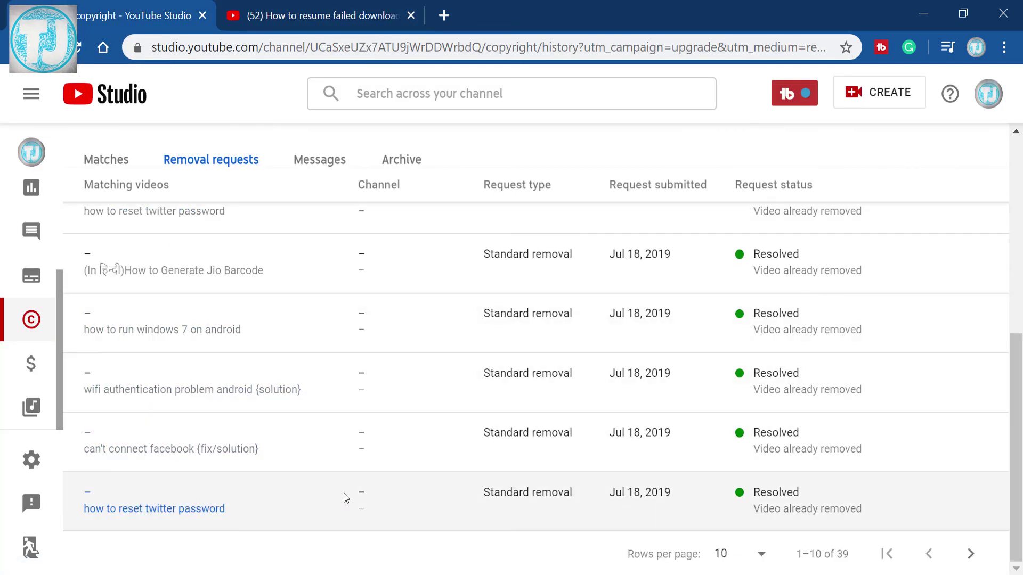
left_click(344, 494)
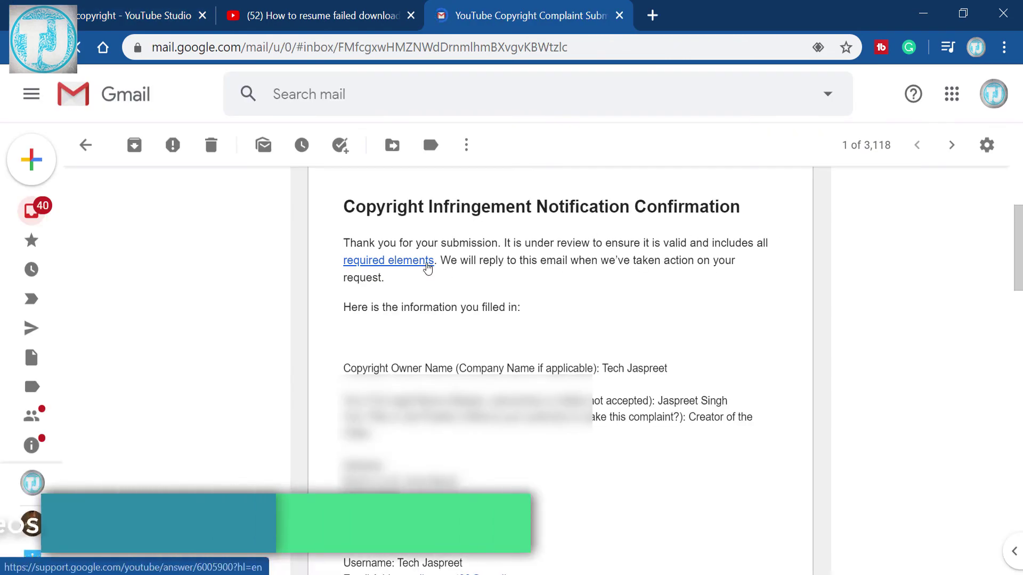
Step: Read the 9:28 PM submission confirmation, then the 10:55 PM reply confirming the content was removed
scroll(335, 313, "down", 2)
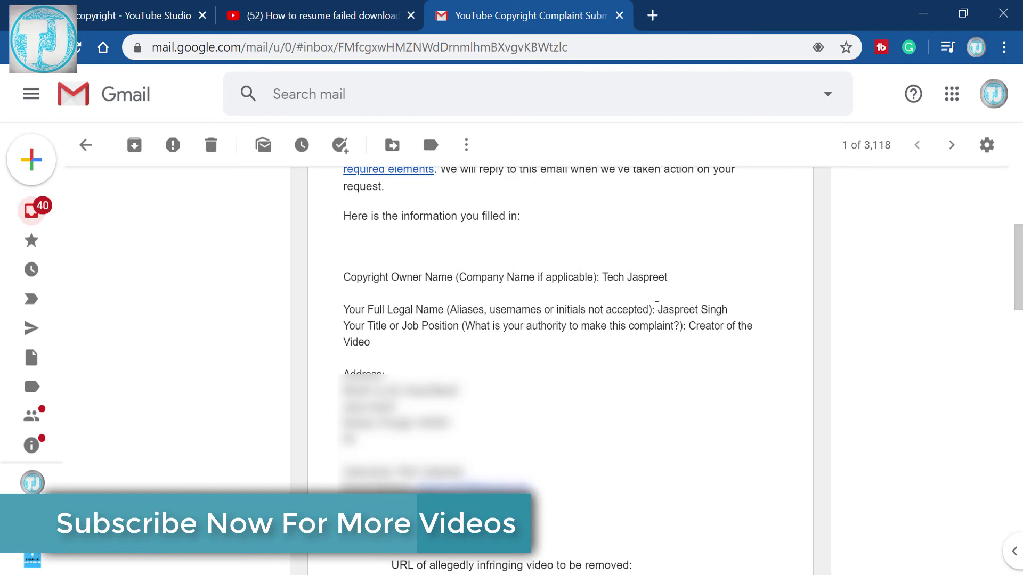
scroll(847, 367, "down", 7)
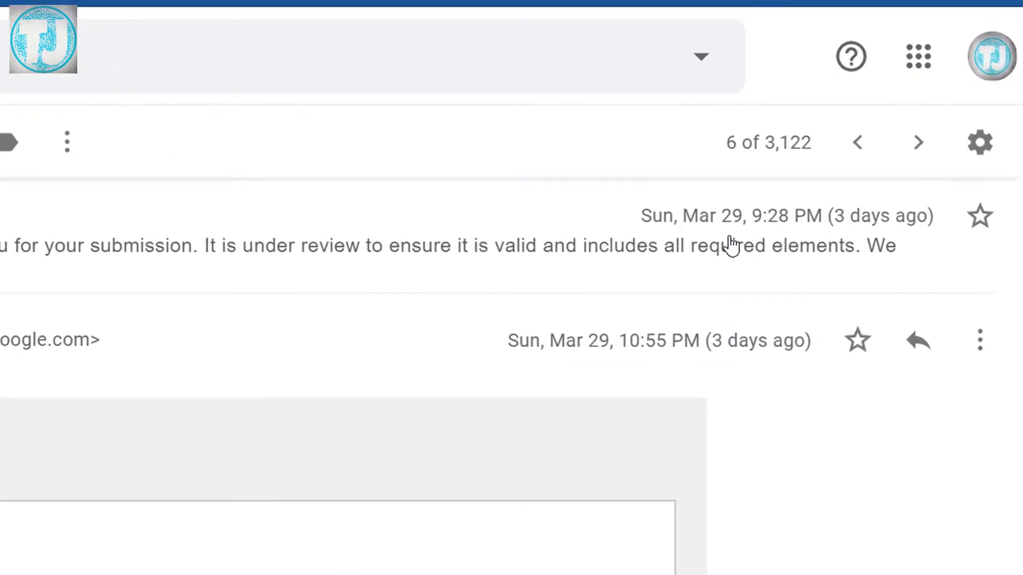
left_click(638, 249)
scroll(650, 298, "up", 1)
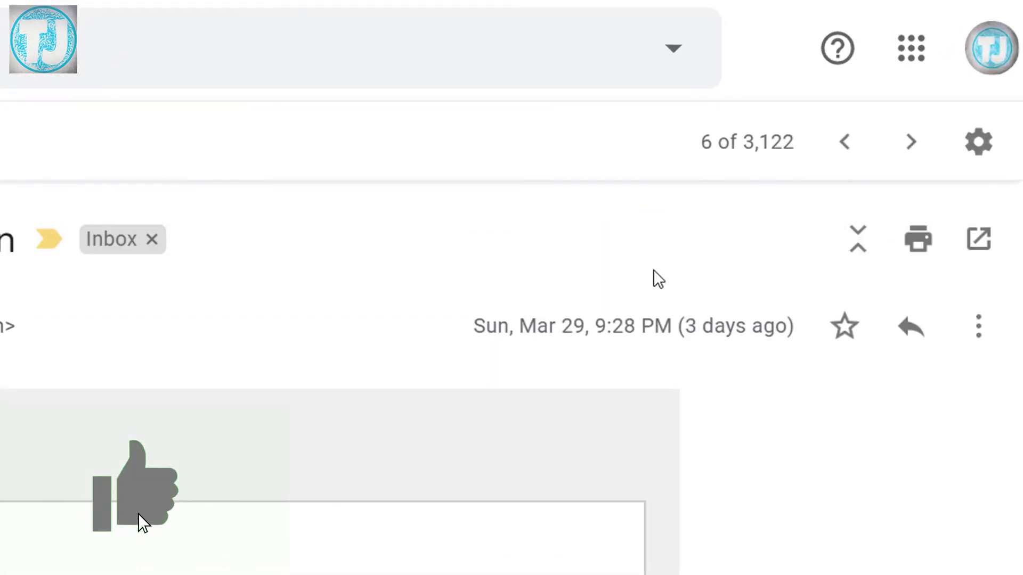
left_click_drag(597, 328, 672, 333)
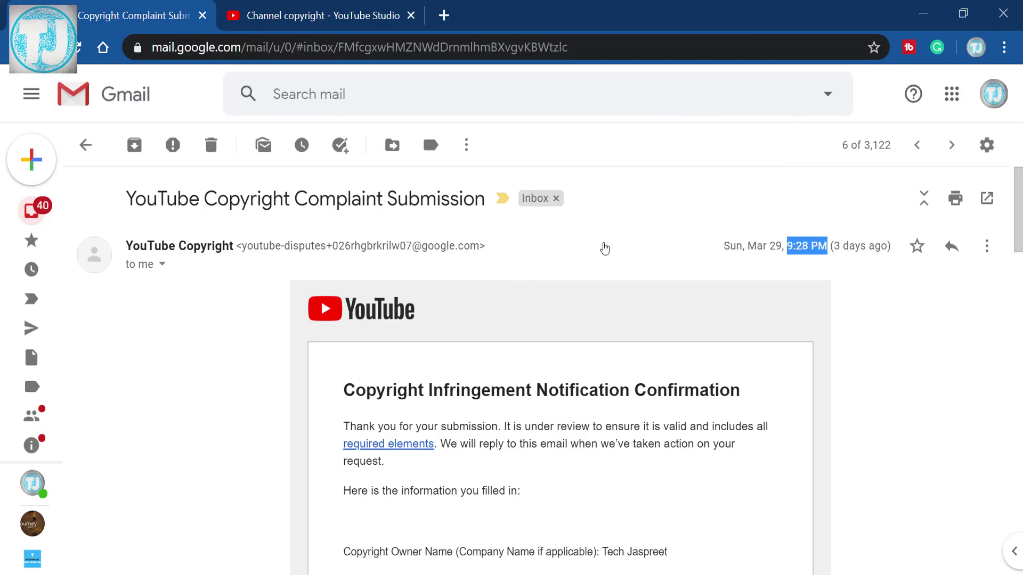
left_click(605, 249)
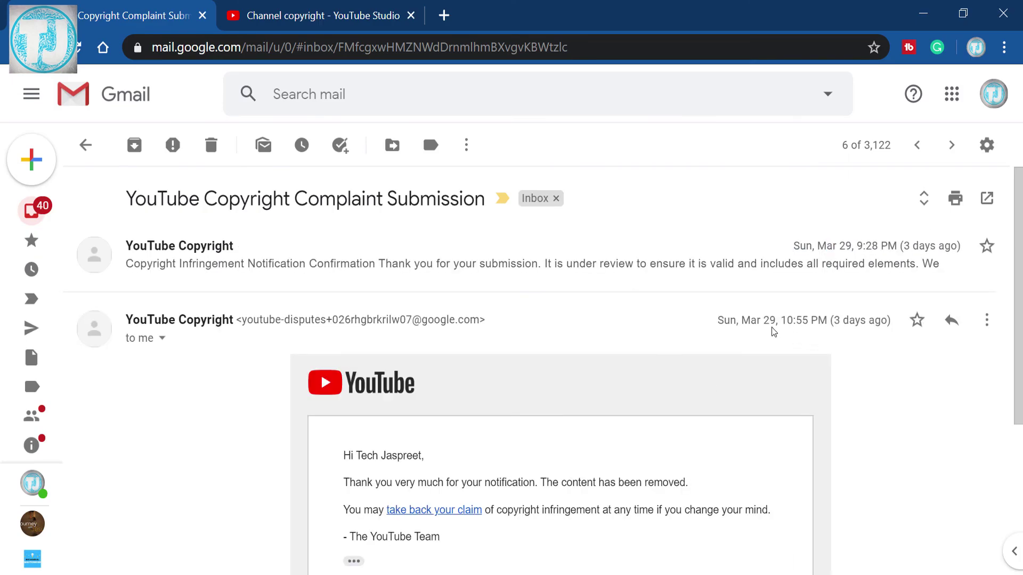
left_click_drag(784, 324, 822, 323)
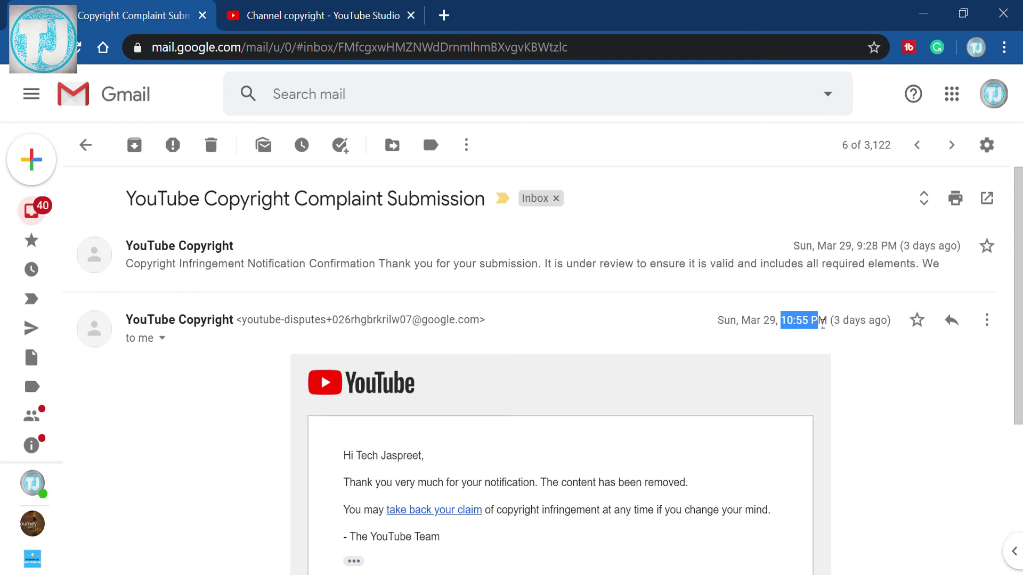
left_click(805, 325)
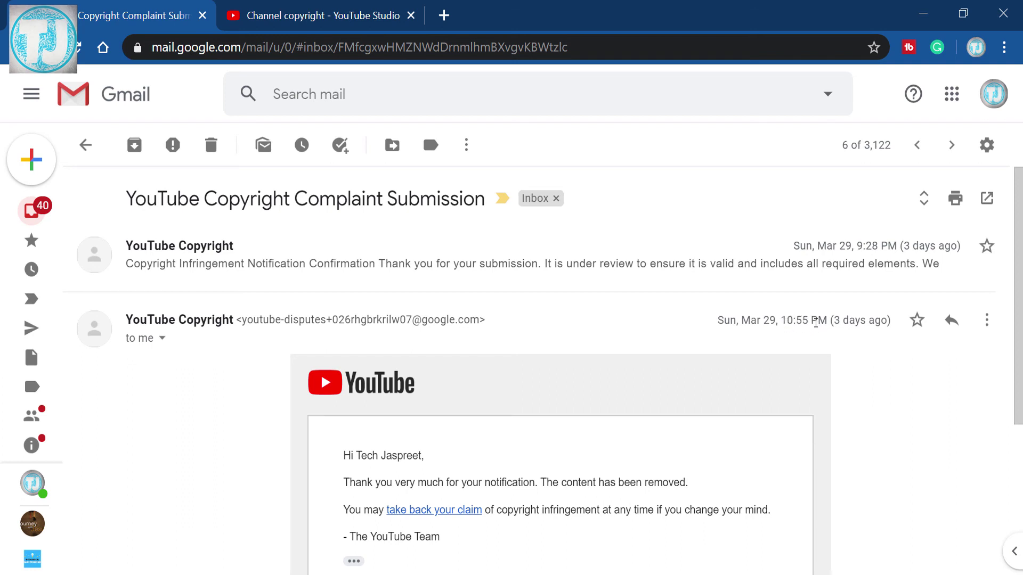
scroll(815, 323, "down", 2)
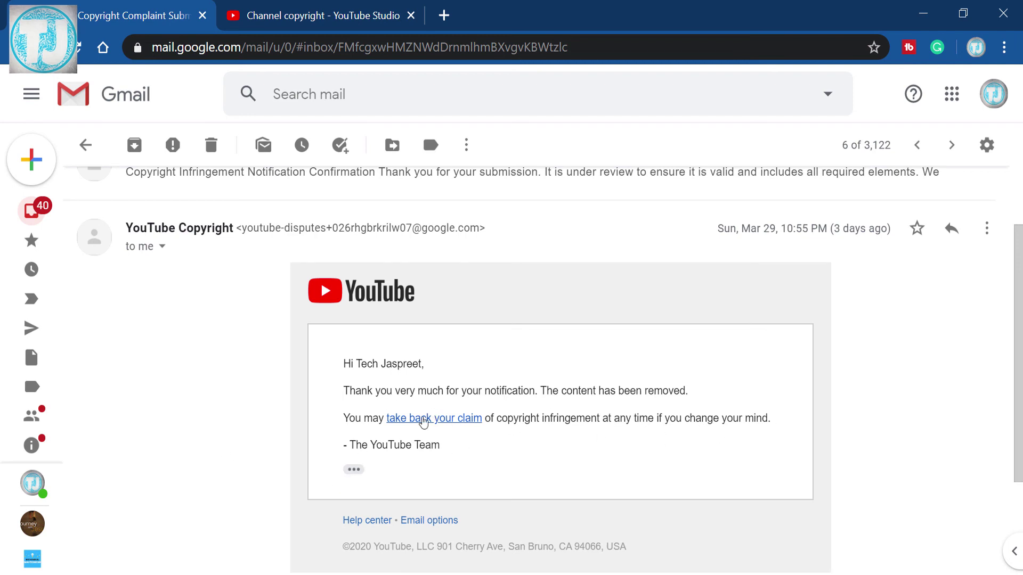
Step: Switch back to the Channel copyright tab in Studio and show its Removal requests list
left_click(315, 15)
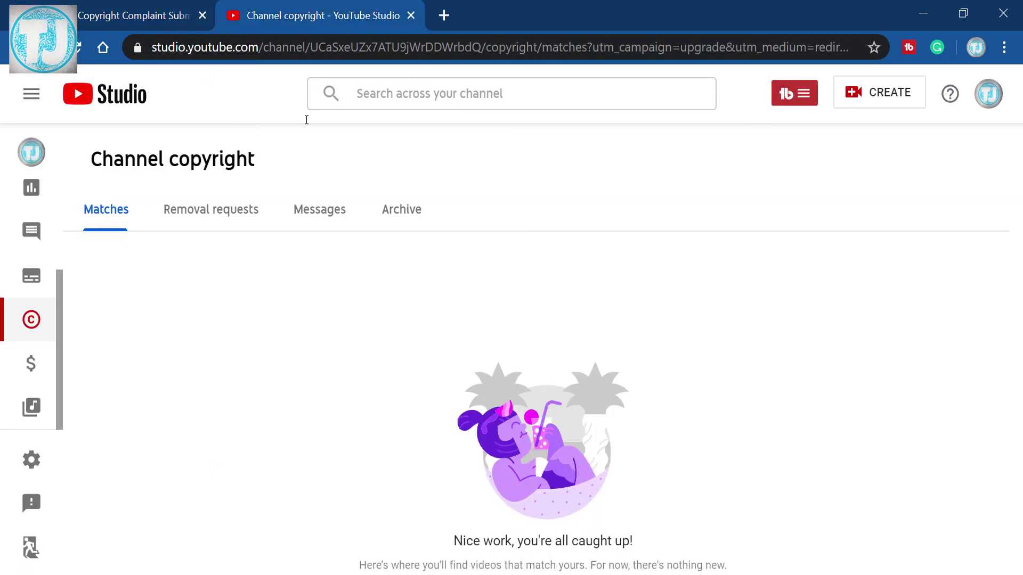
right_click(364, 404)
left_click(264, 382)
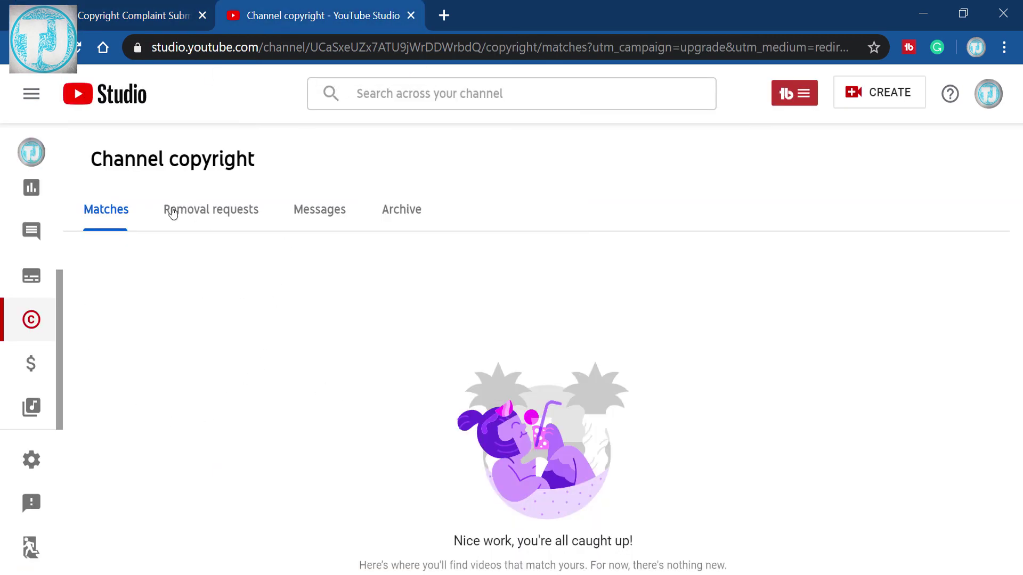
left_click(209, 222)
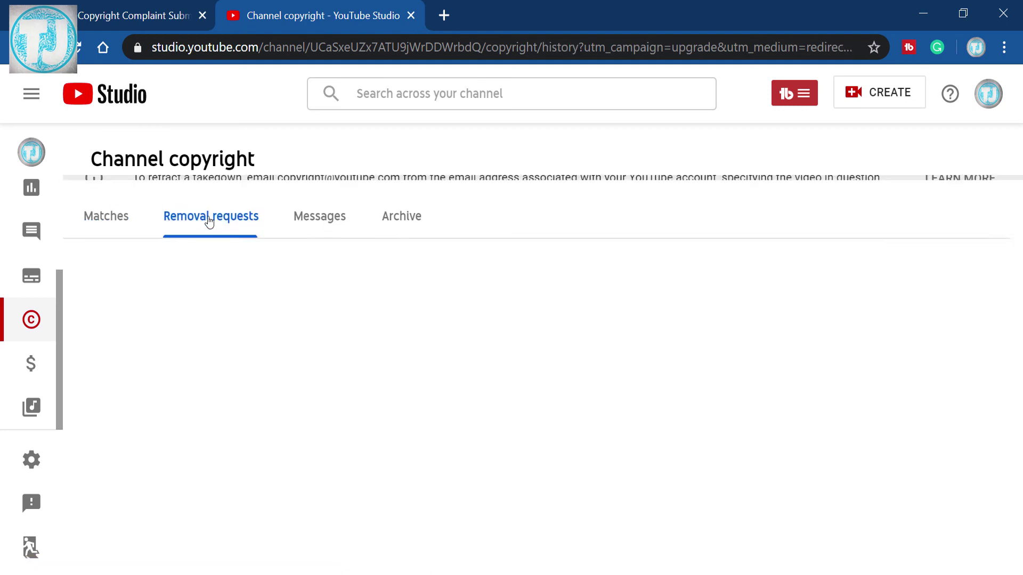